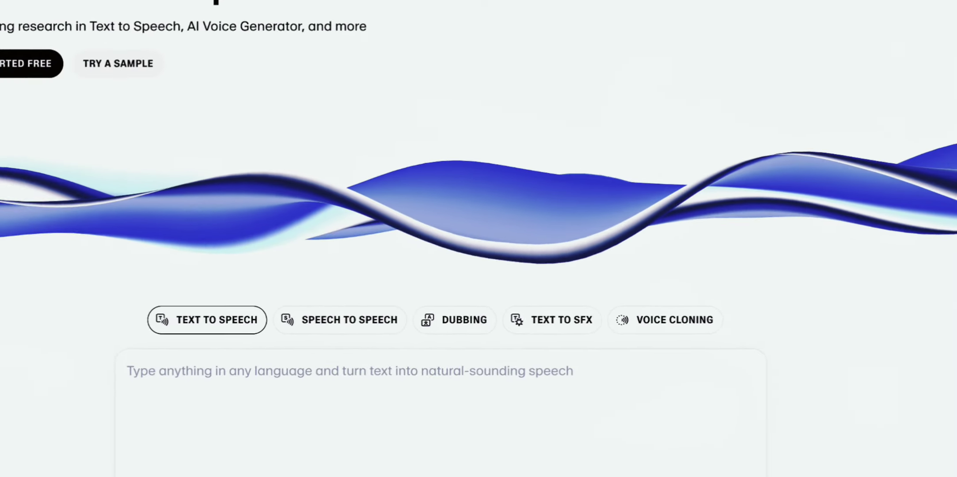
# - Scroll through the ElevenLabs homepage and back up to its text-to-speech demo box
pyautogui.scroll(-2, 478, 309)
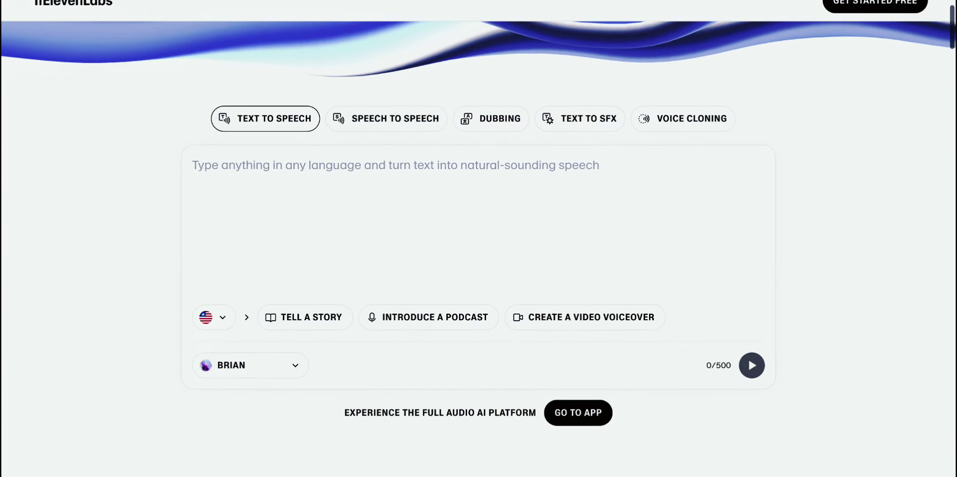
pyautogui.scroll(1, 479, 309)
pyautogui.scroll(3, 479, 265)
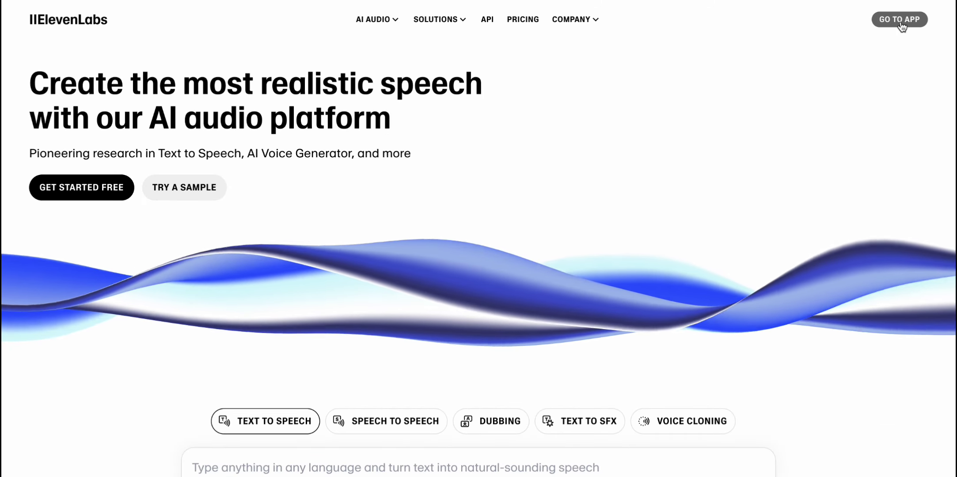
# - Enter the Speech Synthesis app, try the Speech to Speech mode, then return to Text to Speech
pyautogui.click(900, 19)
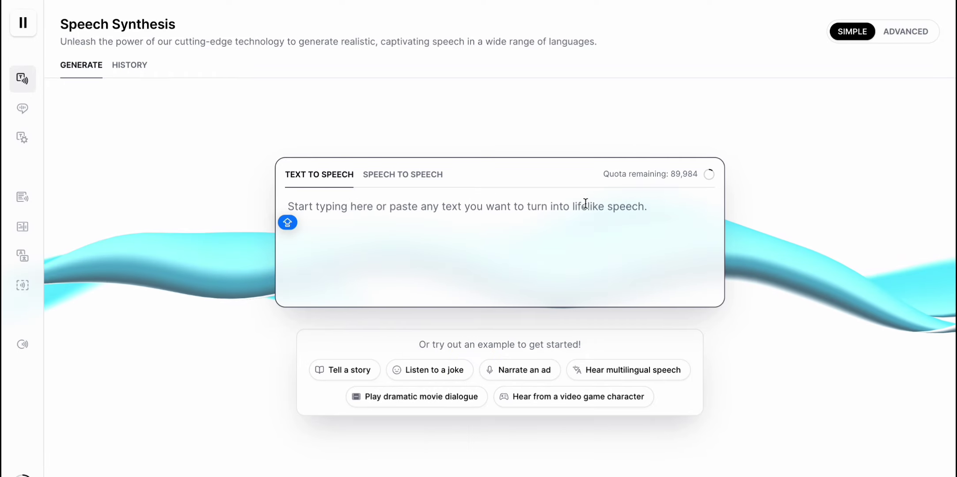
pyautogui.click(586, 203)
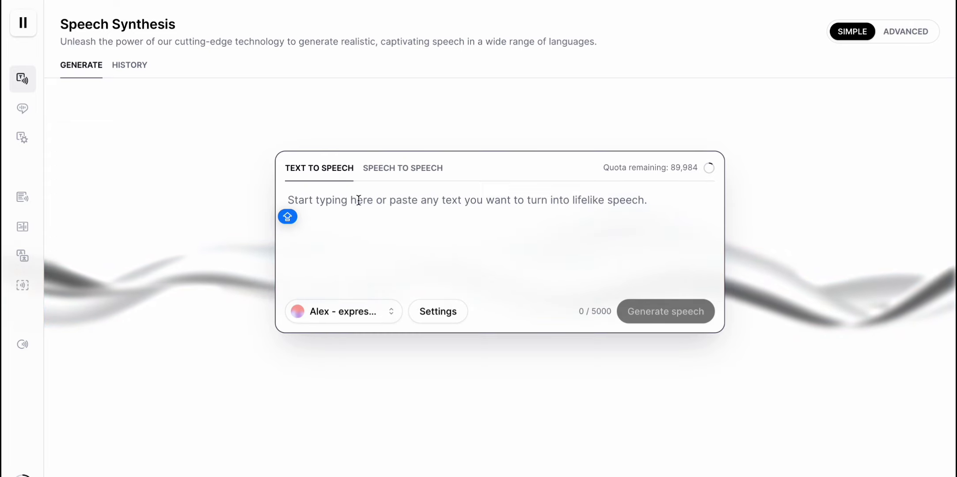
pyautogui.click(408, 177)
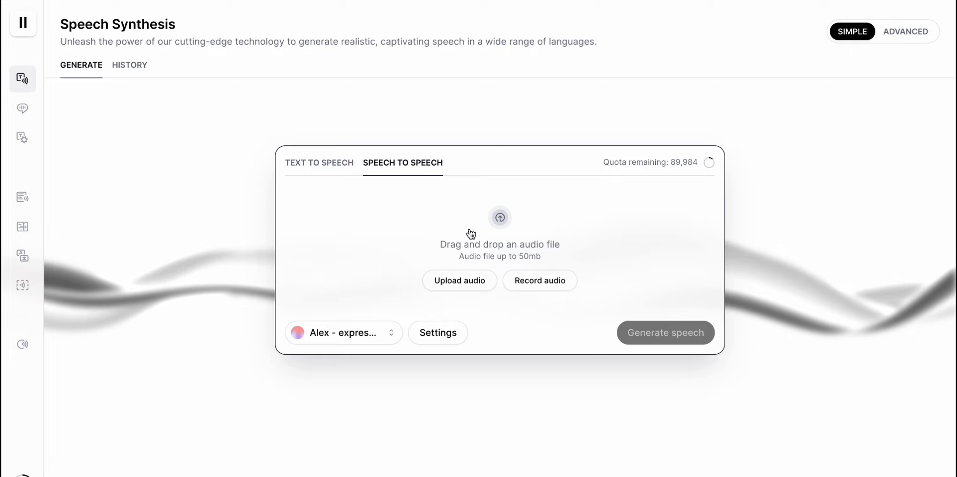
pyautogui.click(341, 171)
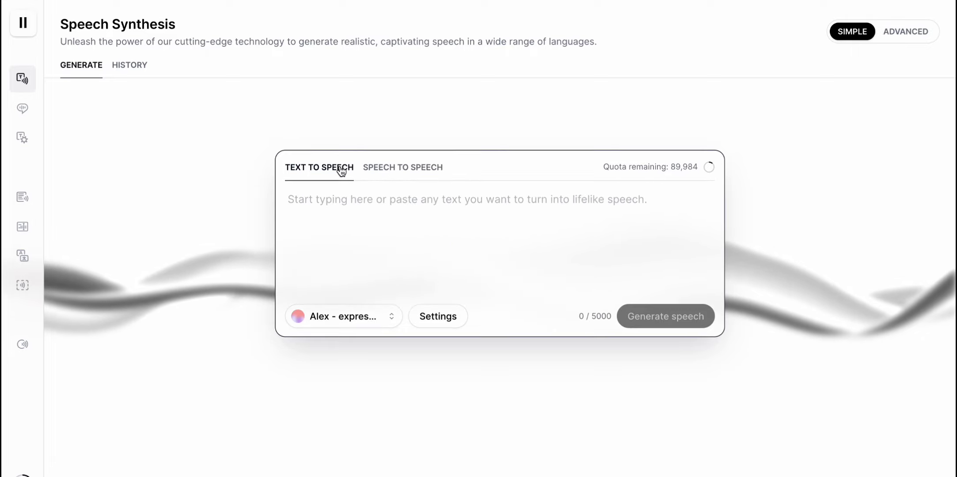
# - Choose the Will voice and generate speech for the like, subscribe and comment reminder
pyautogui.click(386, 317)
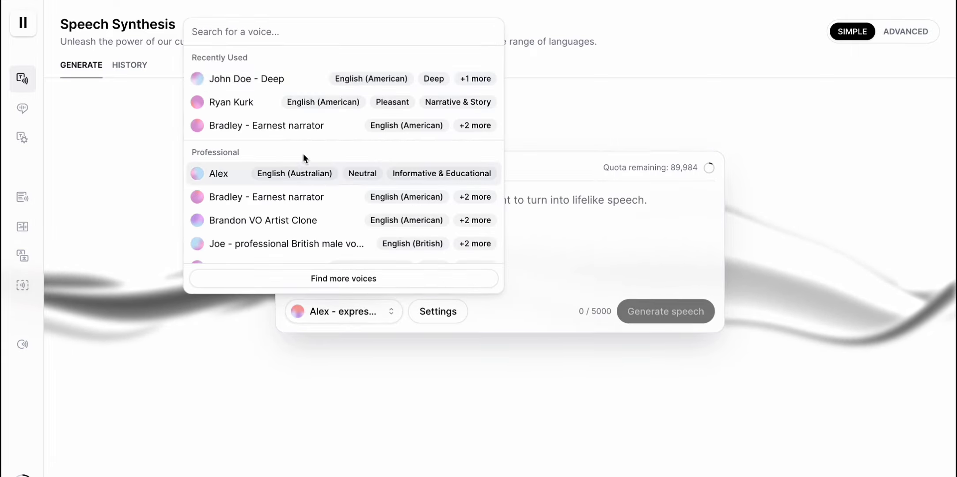
pyautogui.scroll(-3, 303, 154)
pyautogui.scroll(-10, 303, 154)
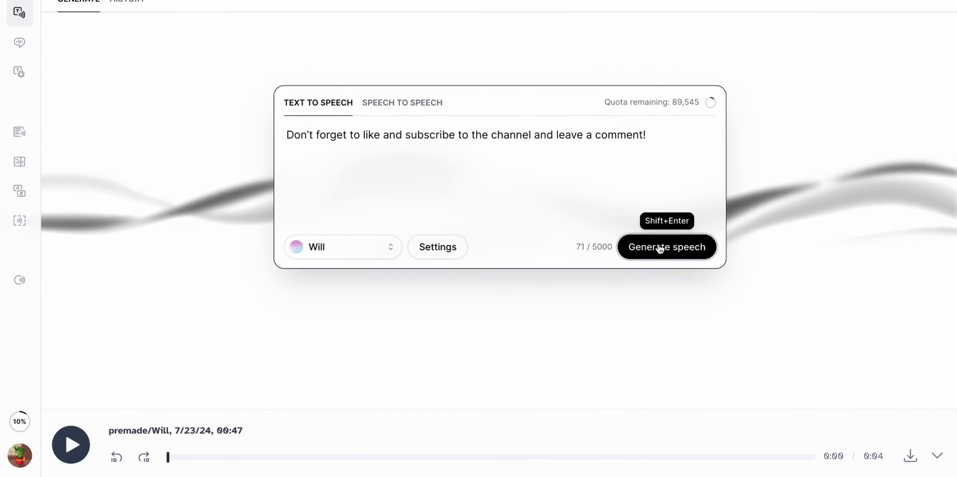
pyautogui.click(659, 248)
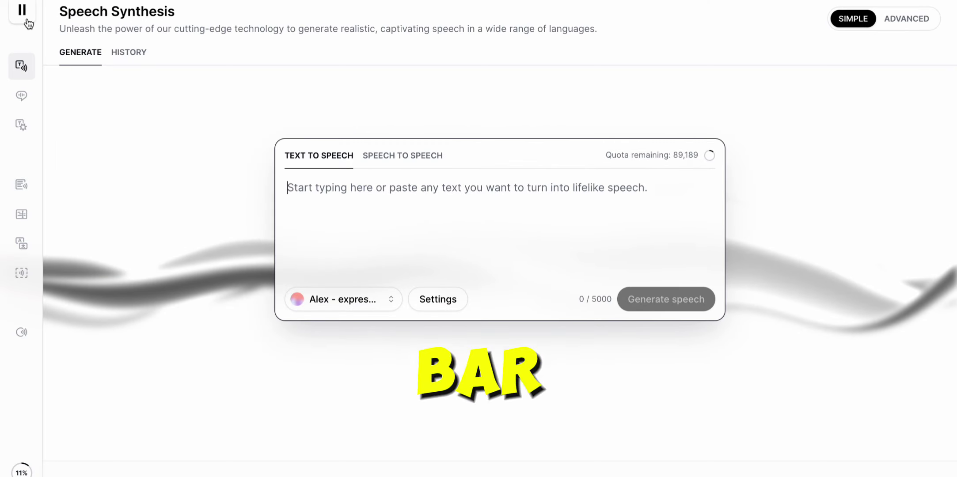
# - Go to the Voices page and switch to its shared Library tab
pyautogui.moveTo(27, 23)
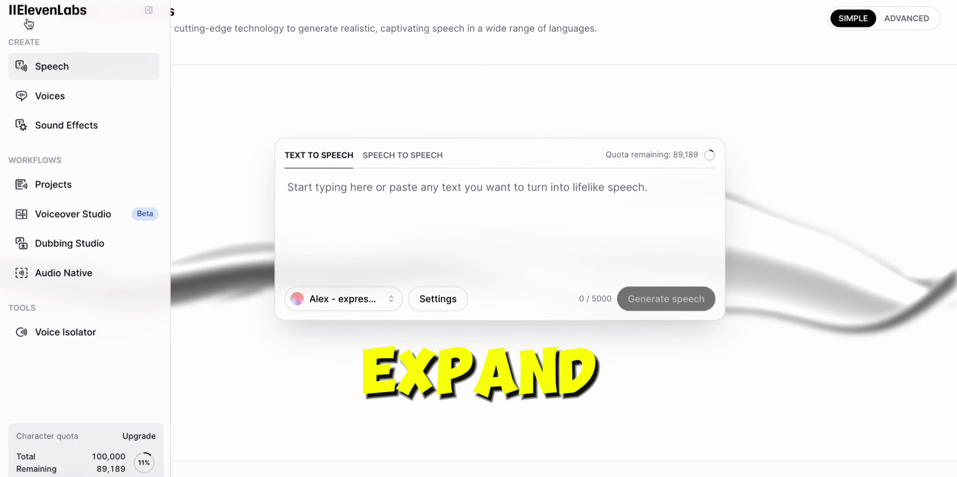
pyautogui.click(66, 97)
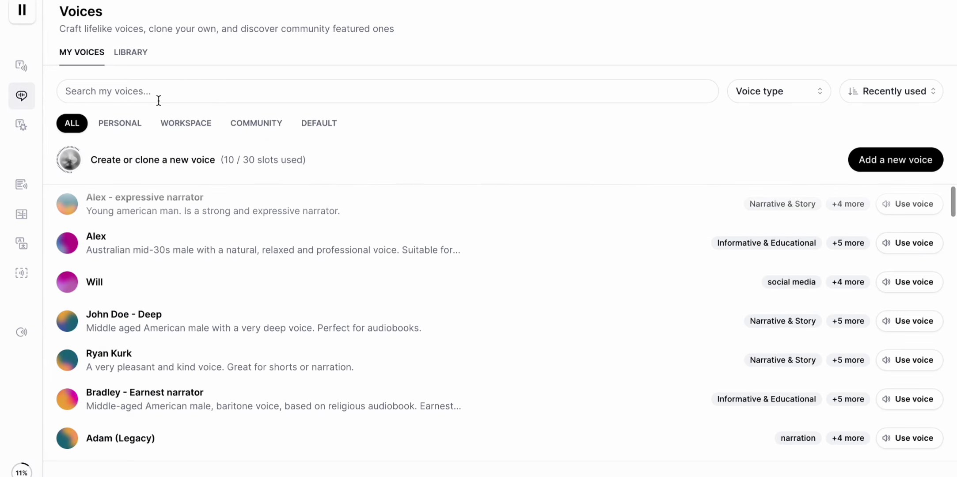
pyautogui.click(137, 60)
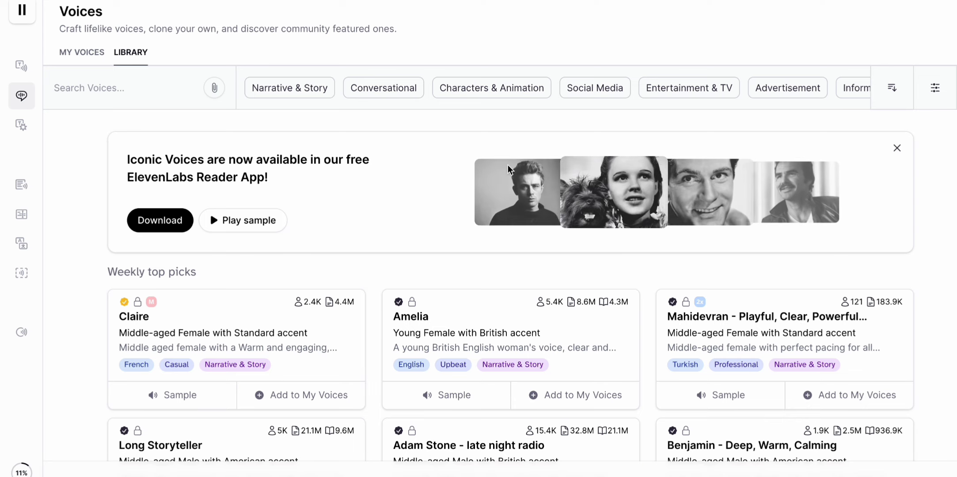
# - Scroll through the community voice cards such as Claire, Amelia and Long Storyteller
pyautogui.scroll(-5, 473, 208)
pyautogui.scroll(-2, 474, 209)
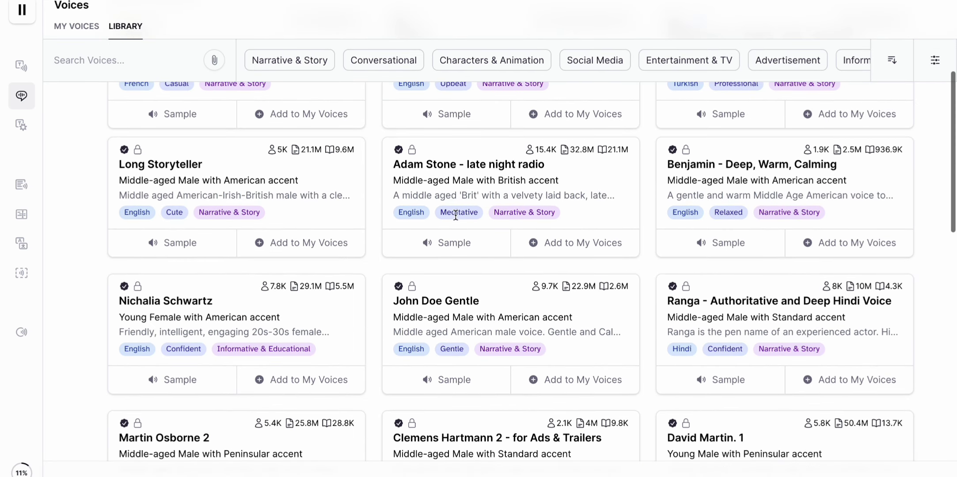
pyautogui.scroll(-2, 488, 248)
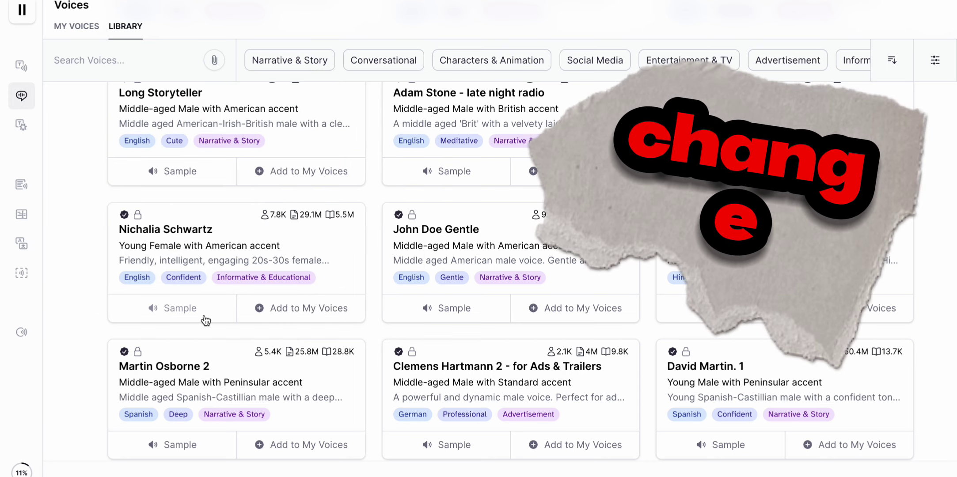
pyautogui.scroll(-3, 292, 259)
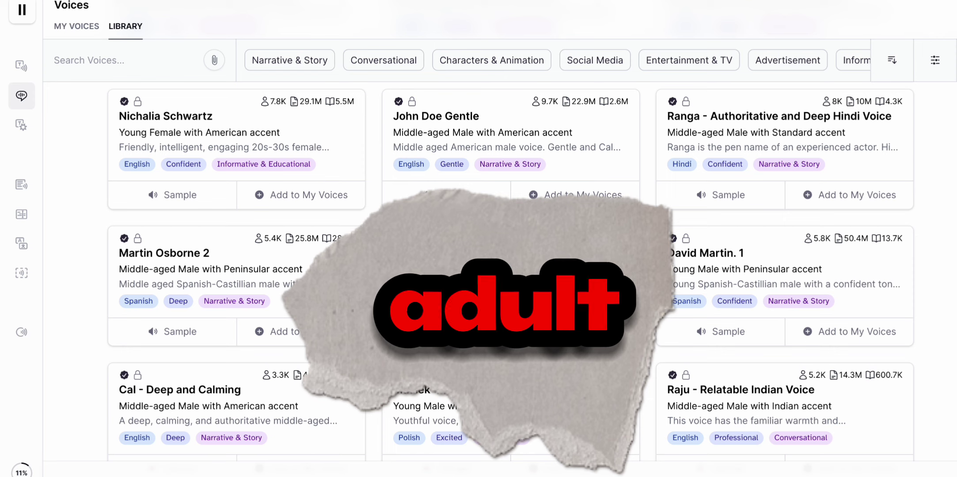
pyautogui.scroll(-4, 622, 333)
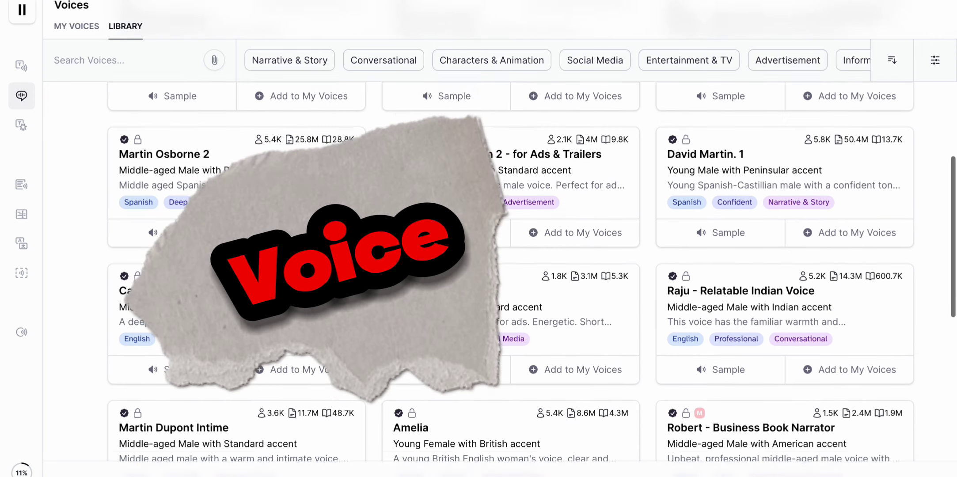
pyautogui.scroll(-1, 625, 334)
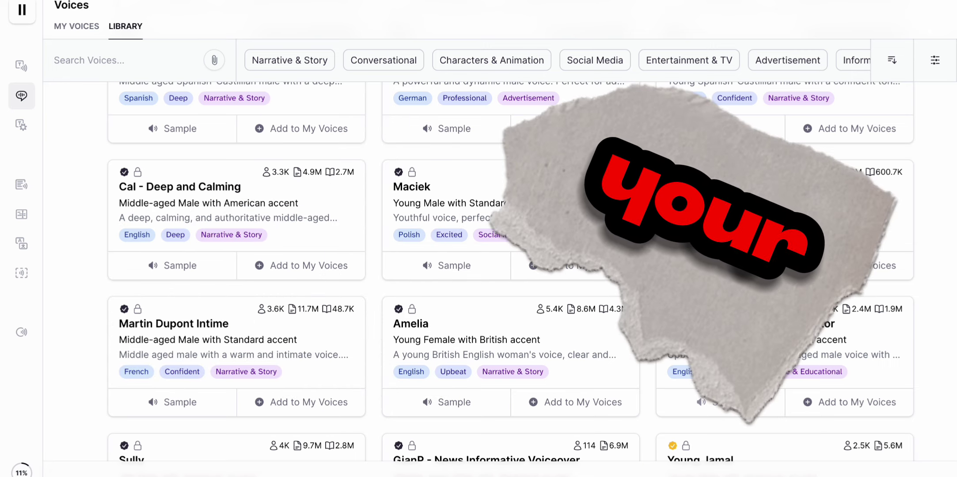
pyautogui.scroll(-2, 555, 384)
pyautogui.scroll(10, 555, 384)
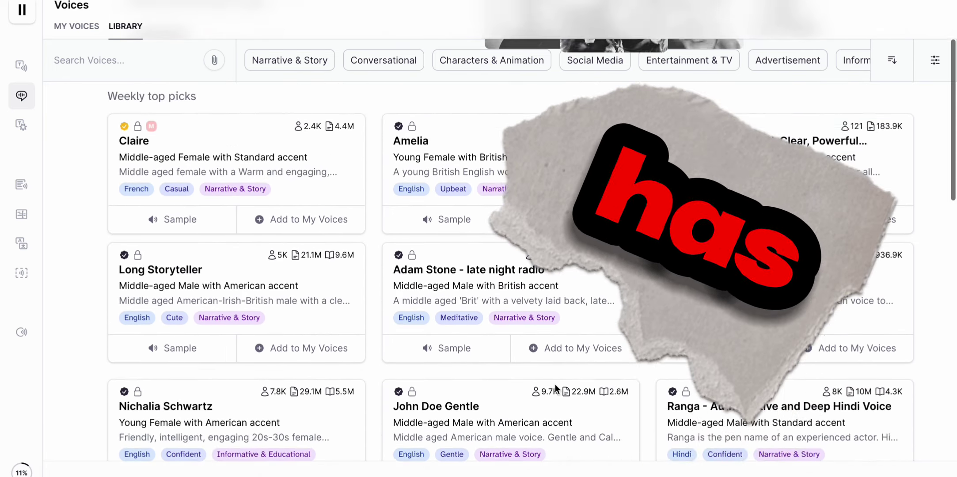
# - Filter to Characters & Animation only and browse voices like Amy, Timmy and Martin Osborne 4
pyautogui.click(308, 90)
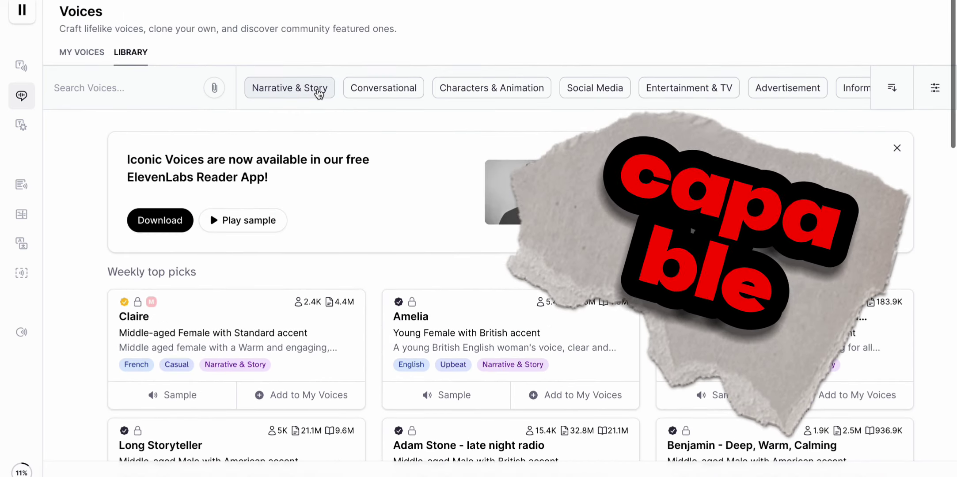
pyautogui.click(492, 88)
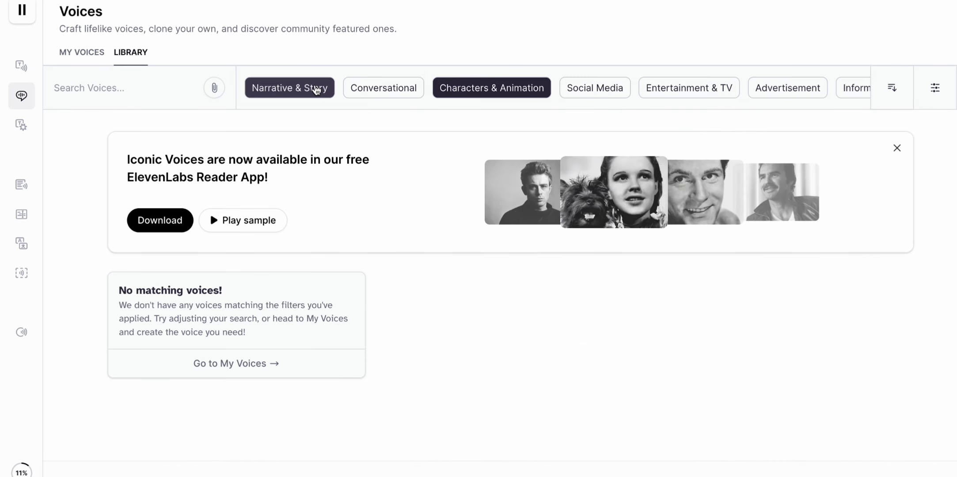
pyautogui.click(289, 88)
pyautogui.scroll(-2, 440, 134)
pyautogui.scroll(-1, 441, 133)
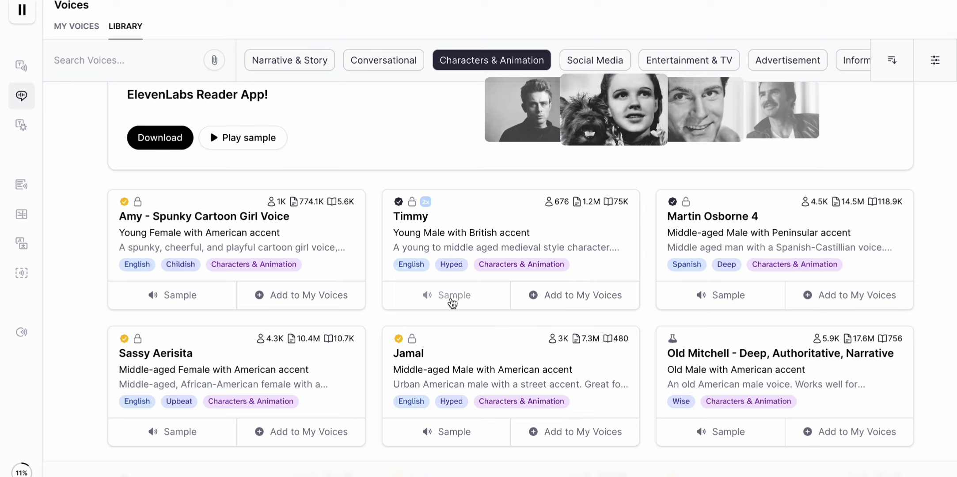
pyautogui.scroll(1, 211, 424)
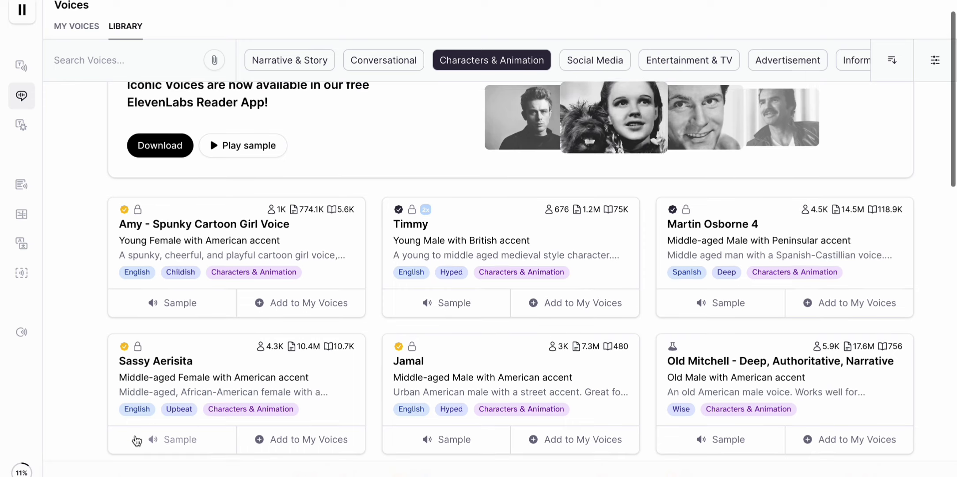
pyautogui.scroll(-1, 420, 270)
pyautogui.moveTo(41, 84)
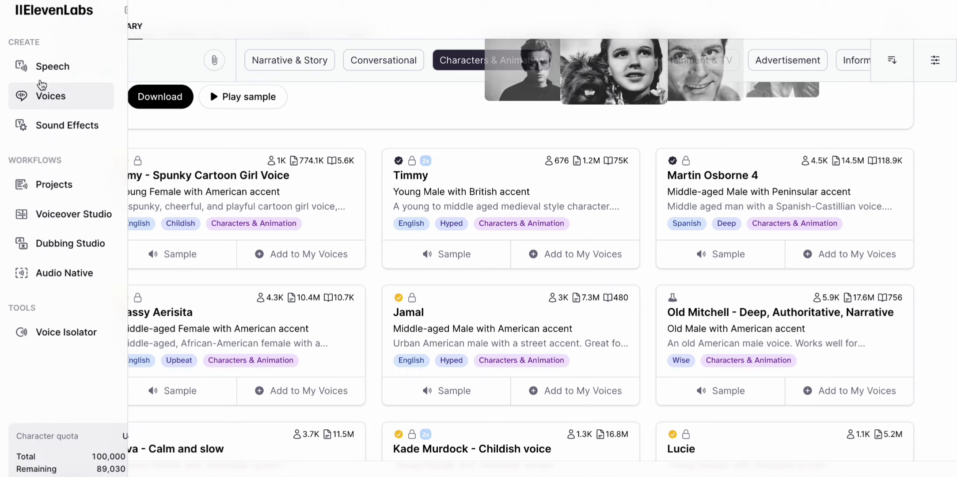
# - Generate four city-soundscape effects with crowds and cars, then stop the Generation 4 playback
pyautogui.click(72, 127)
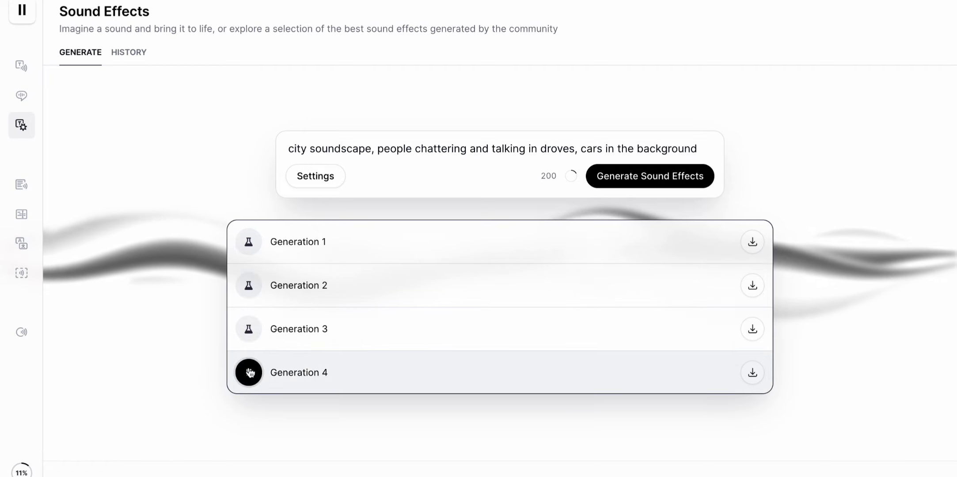
pyautogui.click(249, 372)
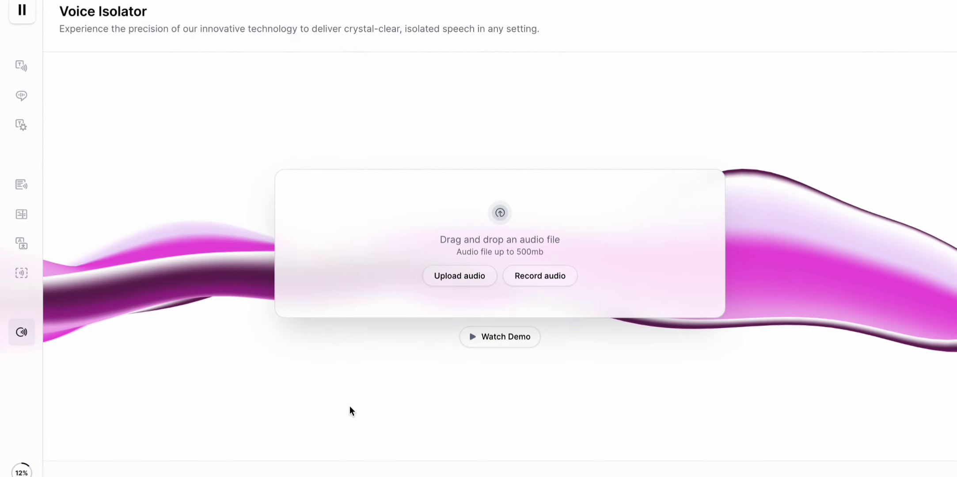
# - Start the Watch Demo video on the Voice Isolator upload page
pyautogui.click(491, 340)
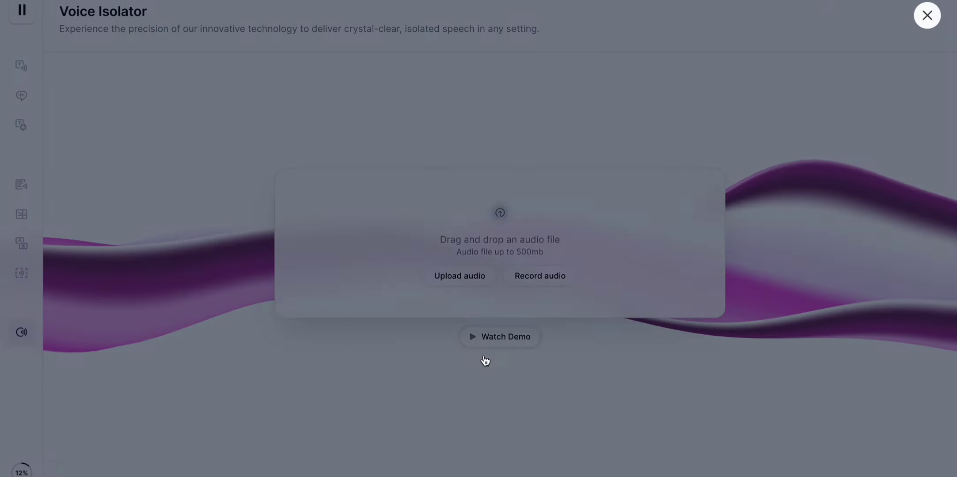